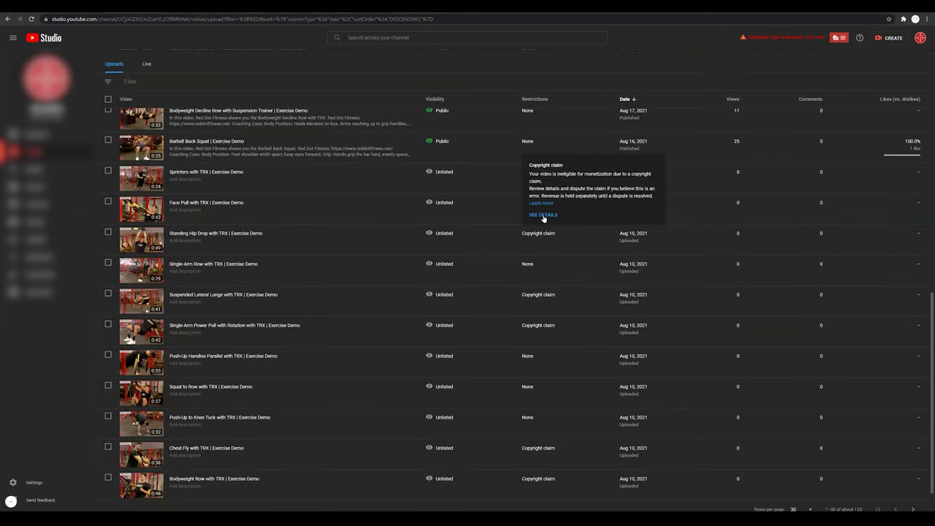
Open the Standing Hip Drop copyright details and begin disputing the Stylish Action Sport Breakbeat Rock claim.
left_click(543, 216)
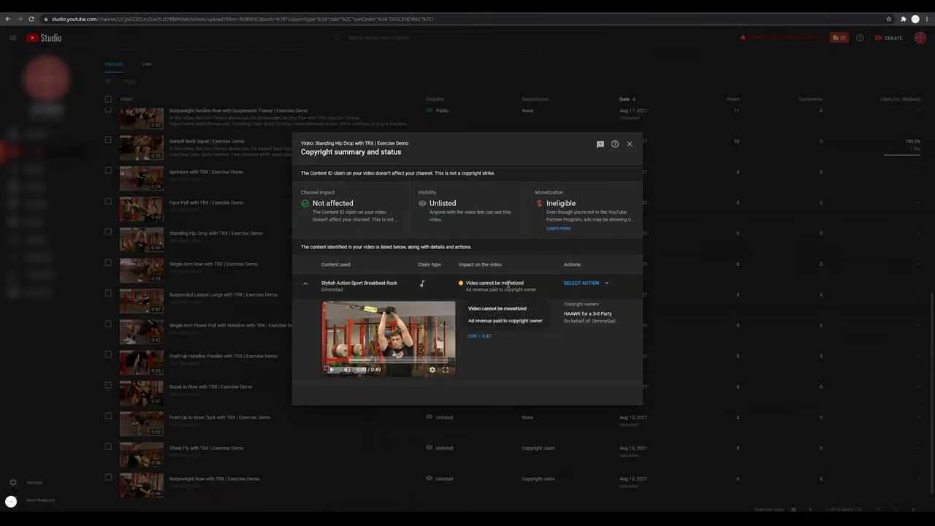
left_click(606, 284)
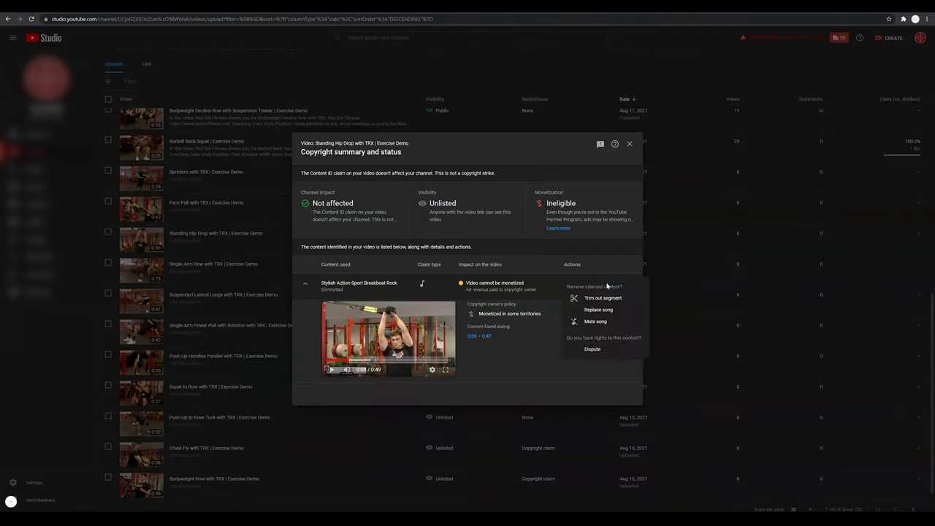
left_click(592, 350)
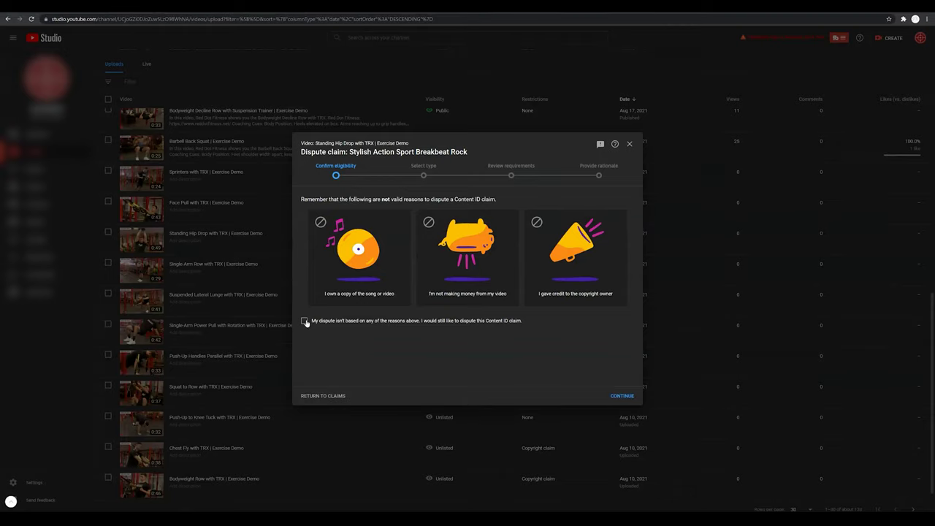
Confirm the dispute isn't based on any of the listed invalid reasons and continue.
left_click(304, 322)
left_click(622, 396)
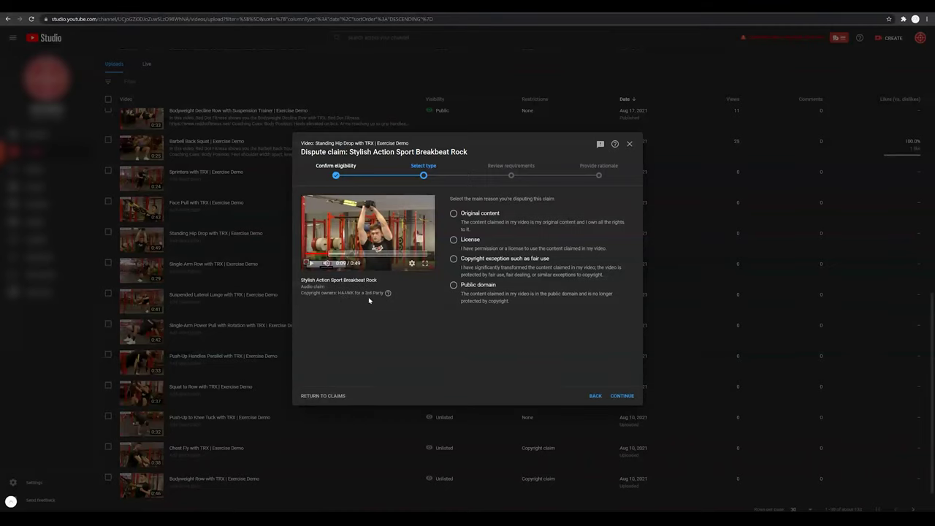
Choose License as the dispute reason and affirm permission from the copyright owner.
left_click(453, 240)
left_click(622, 396)
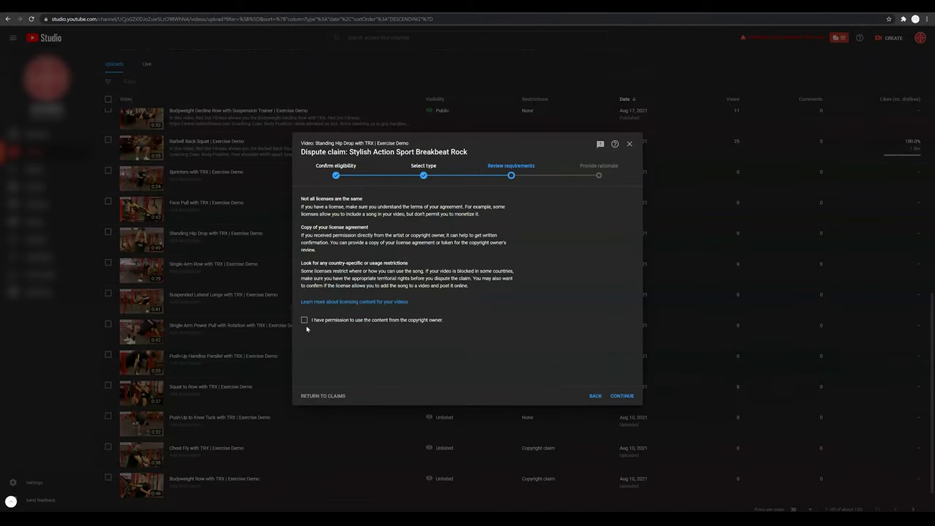
left_click(303, 320)
left_click(611, 396)
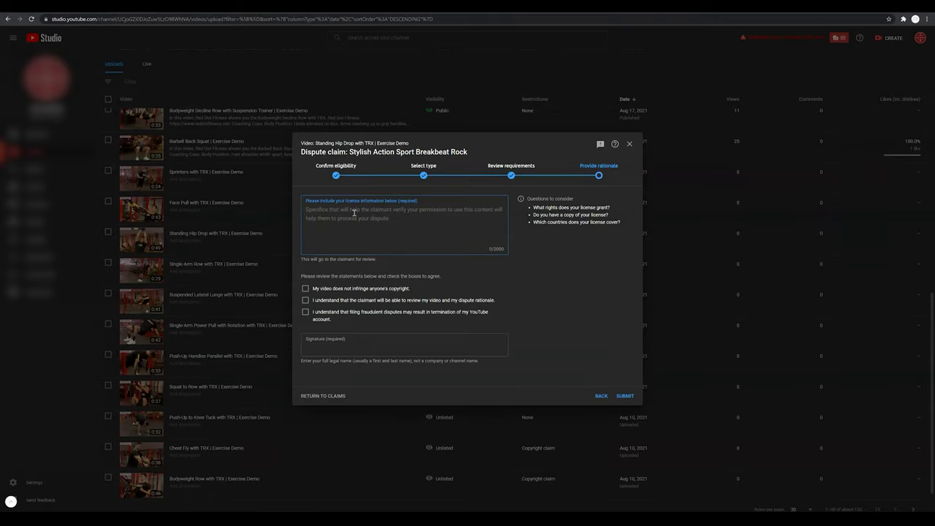
Write the rationale: paying Motion Array member with legal rights to use this song on YouTube worldwide.
type("I am")
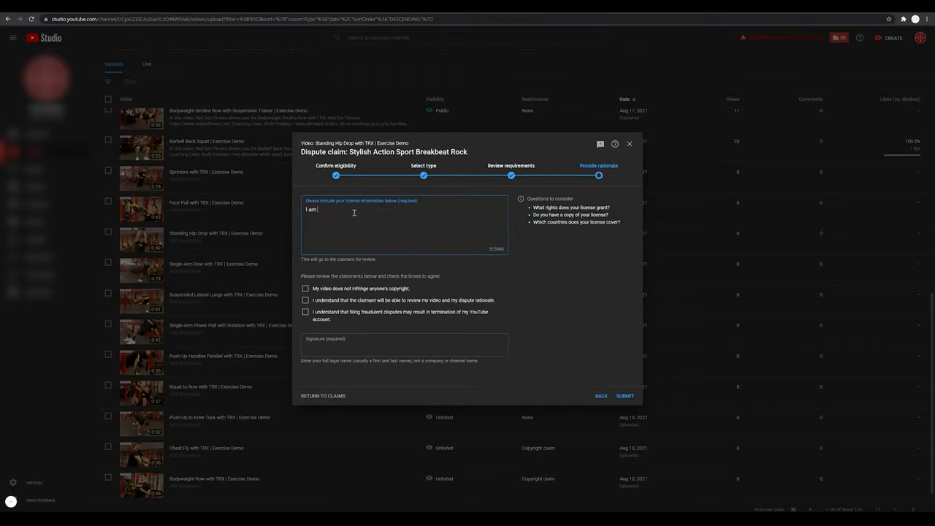
type(" a payi")
type("ng member of")
type(" motion ")
type("array and have")
type(" the lag")
key("BackSpace")
key("BackSpace")
type("gal rights")
type(" to use thi")
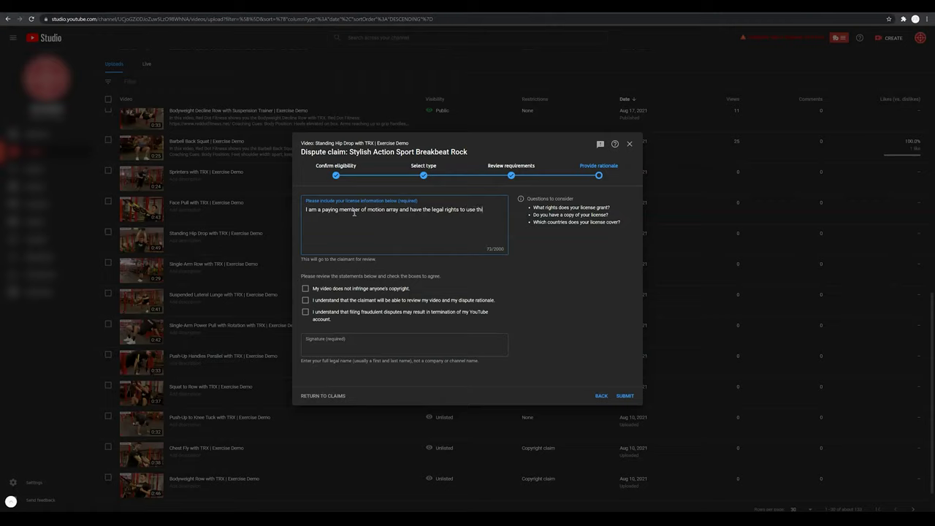
type("s song ")
type("on youtu")
type("be worldwide.")
right_click(324, 218)
left_click(350, 227)
left_click(399, 230)
Agree to all three dispute statements: no infringement, claimant review, and termination risk.
left_click(306, 289)
left_click(306, 301)
left_click(306, 312)
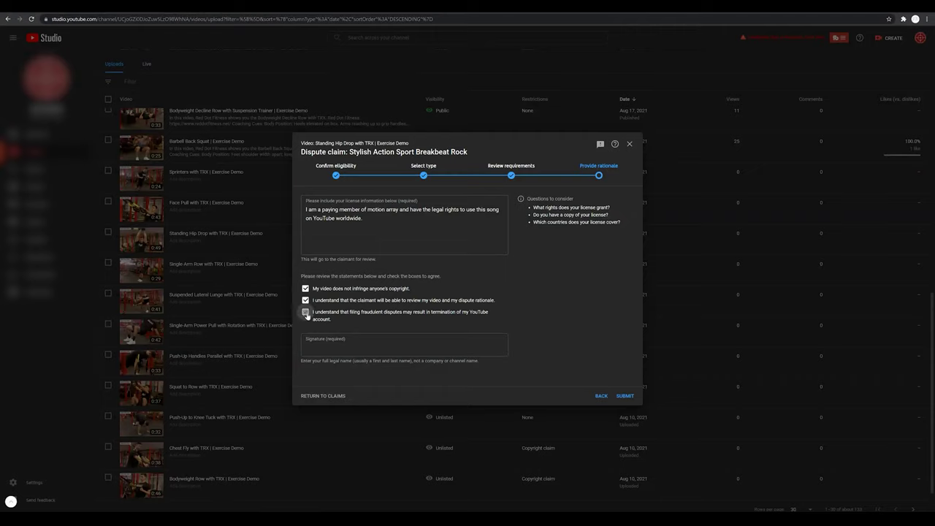
Sign the dispute with your full legal name and submit it.
left_click(339, 343)
type("E")
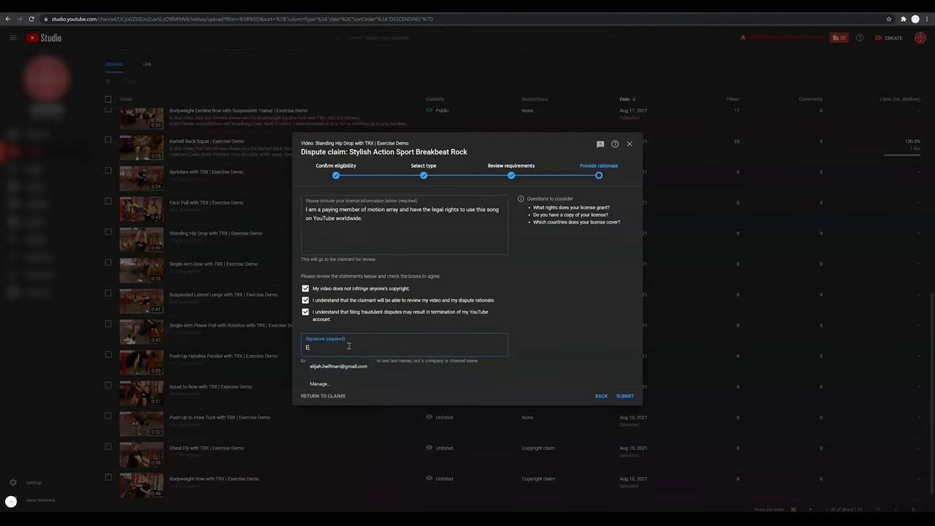
type("lijah Hel")
type("fman")
left_click(555, 317)
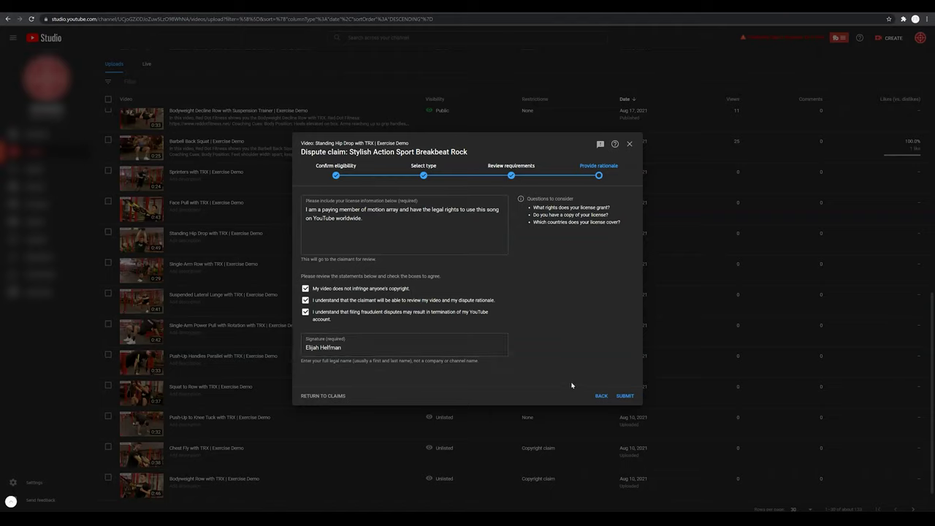
left_click(623, 396)
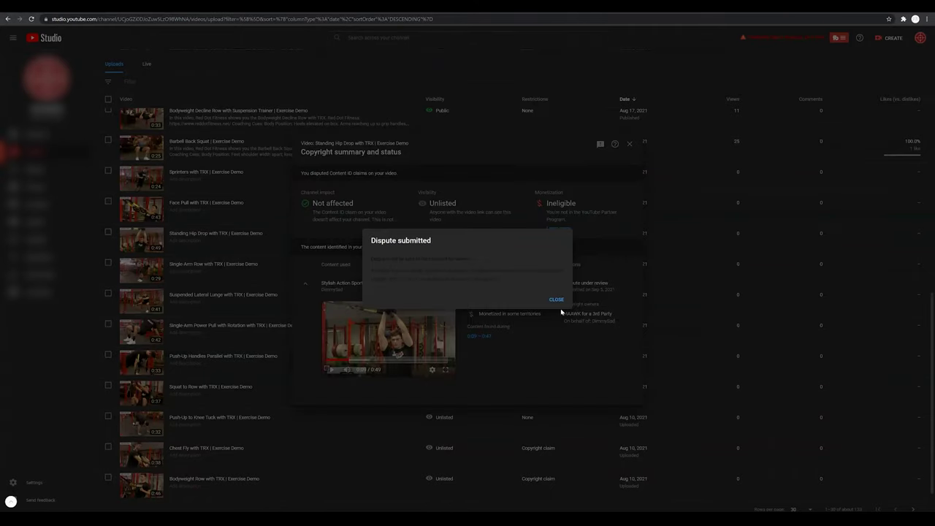
Close the confirmation and copyright summary, then review the uploads list showing the claim in dispute.
left_click(556, 300)
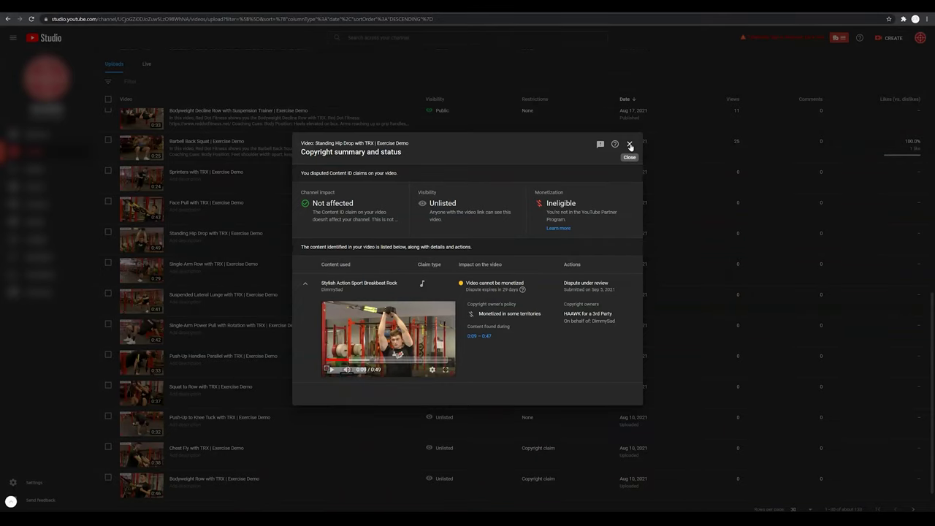
left_click(630, 144)
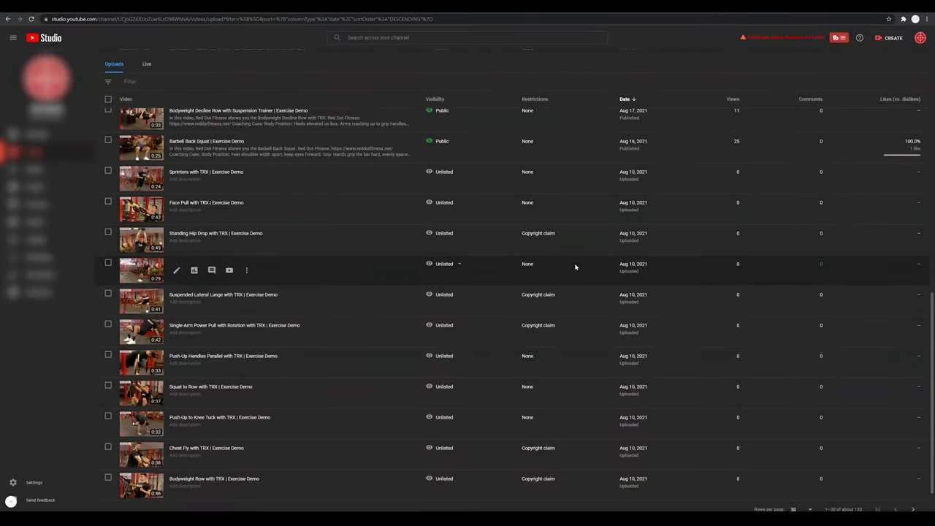
scroll(575, 267, "down", 1)
scroll(576, 267, "up", 2)
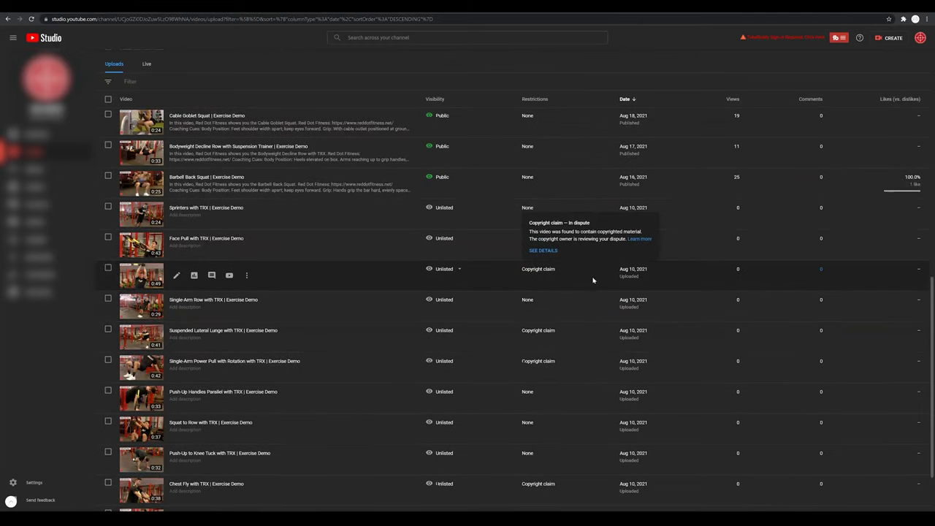
scroll(594, 302, "down", 1)
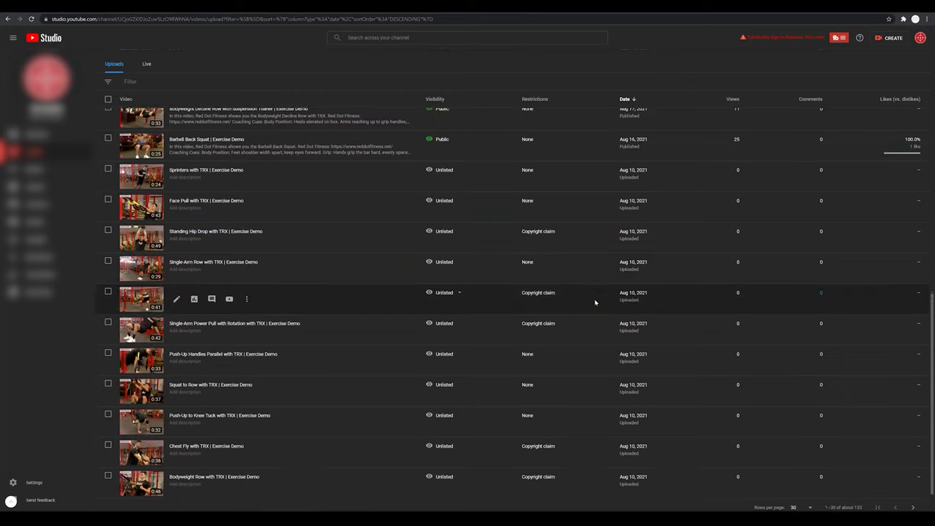
scroll(594, 302, "down", 1)
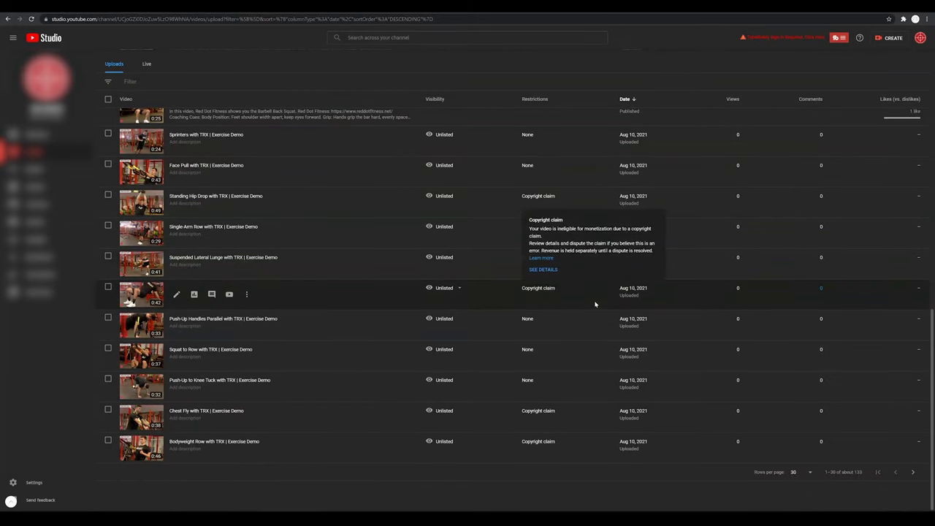
scroll(594, 303, "up", 1)
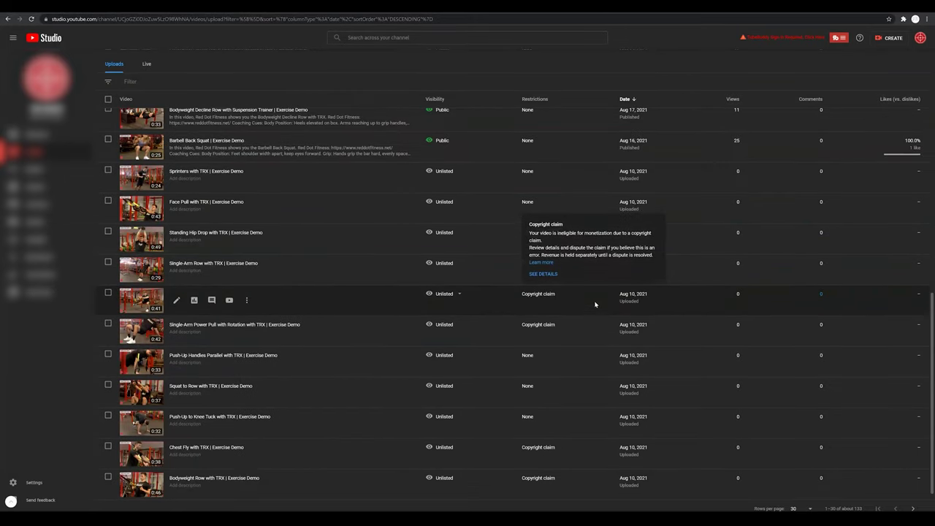